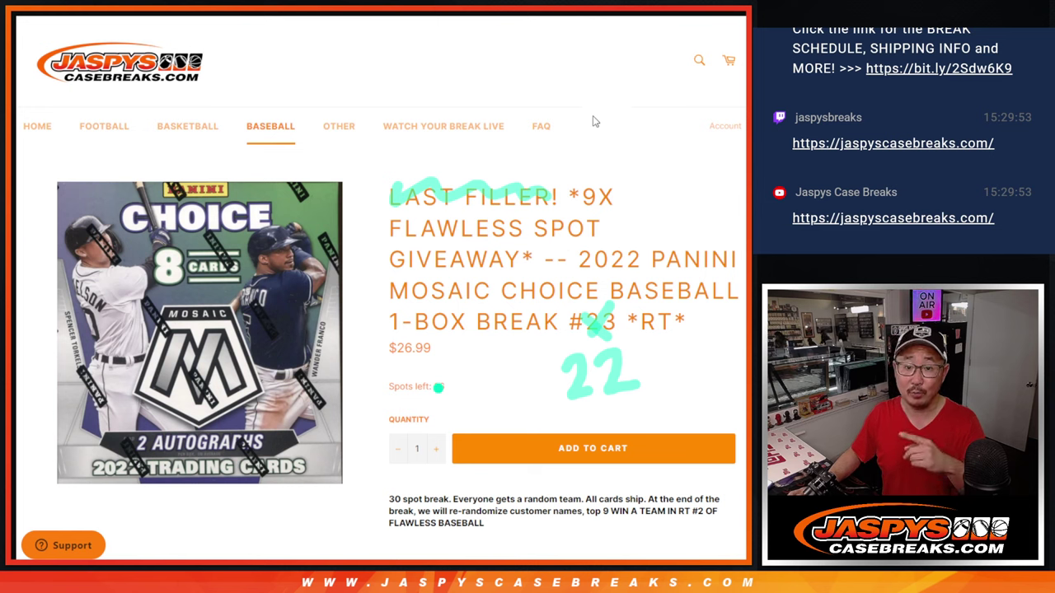
Check the customer names and MLB team lists, then roll two dice for a total of 5.
key("ctrl+Tab")
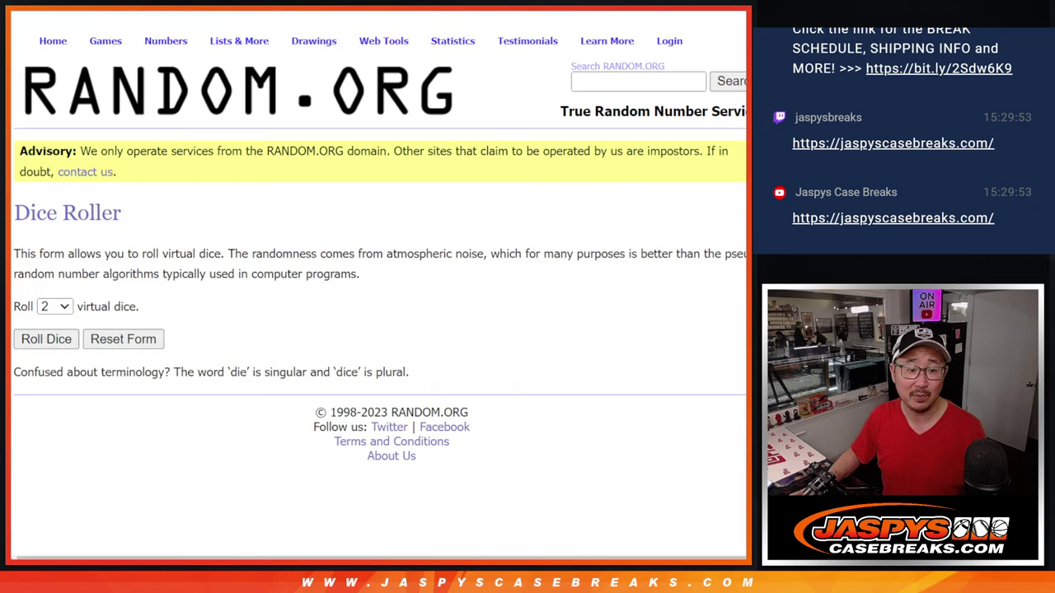
key("ctrl+Tab")
scroll(352, 332, "up", 2)
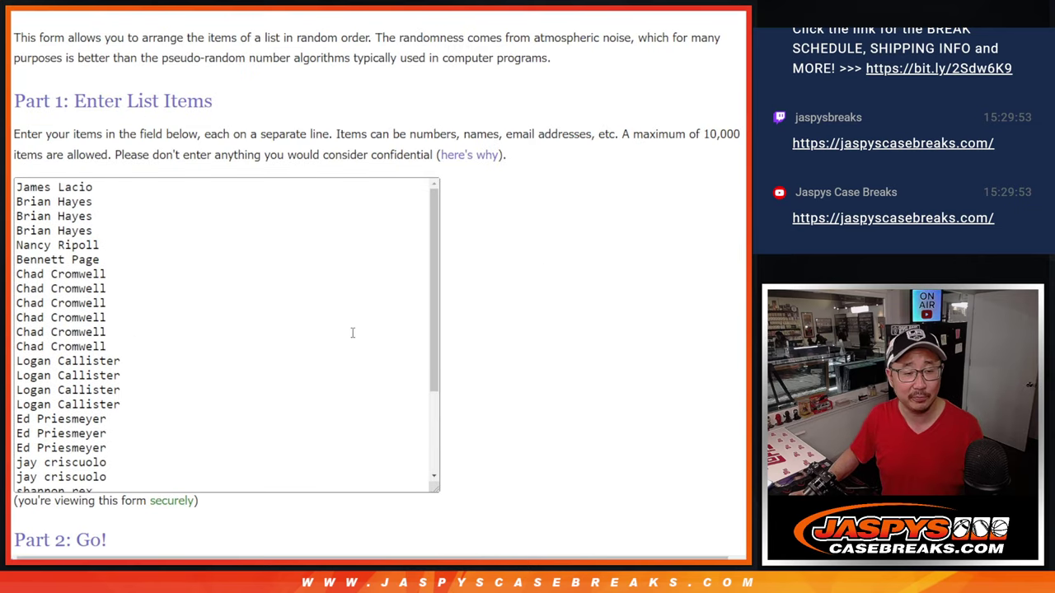
scroll(351, 332, "down", 3)
scroll(352, 332, "up", 1)
scroll(353, 280, "down", 1)
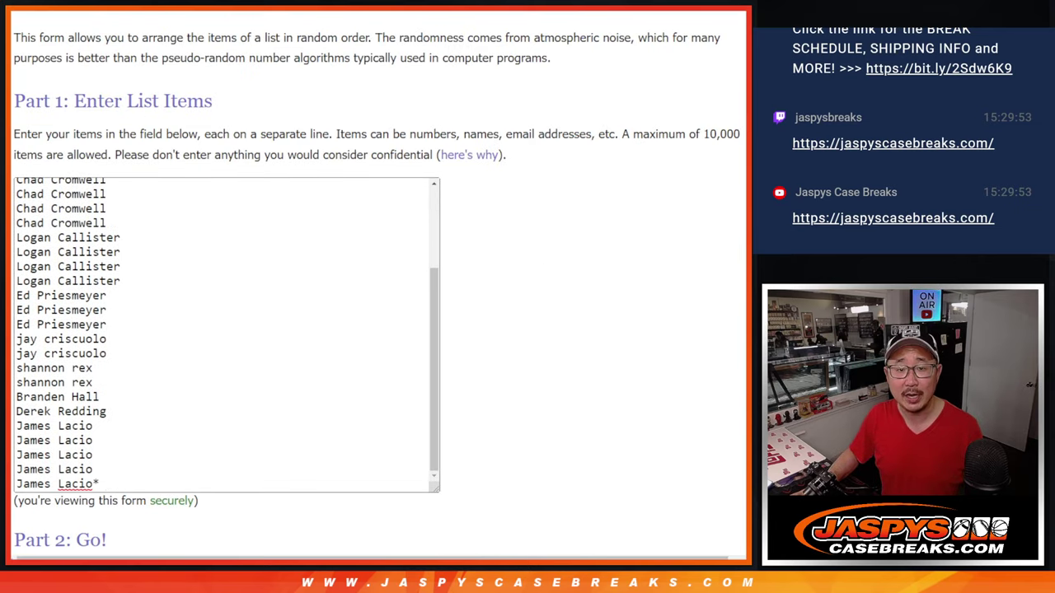
key("ctrl+Tab")
scroll(533, 405, "down", 2)
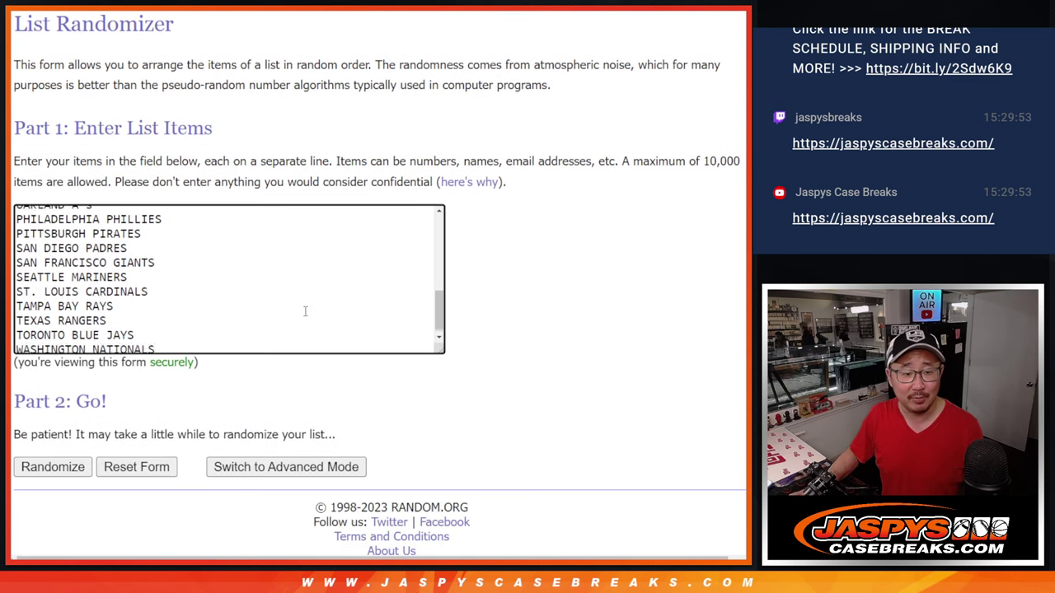
scroll(305, 312, "up", 5)
key("ctrl+Tab")
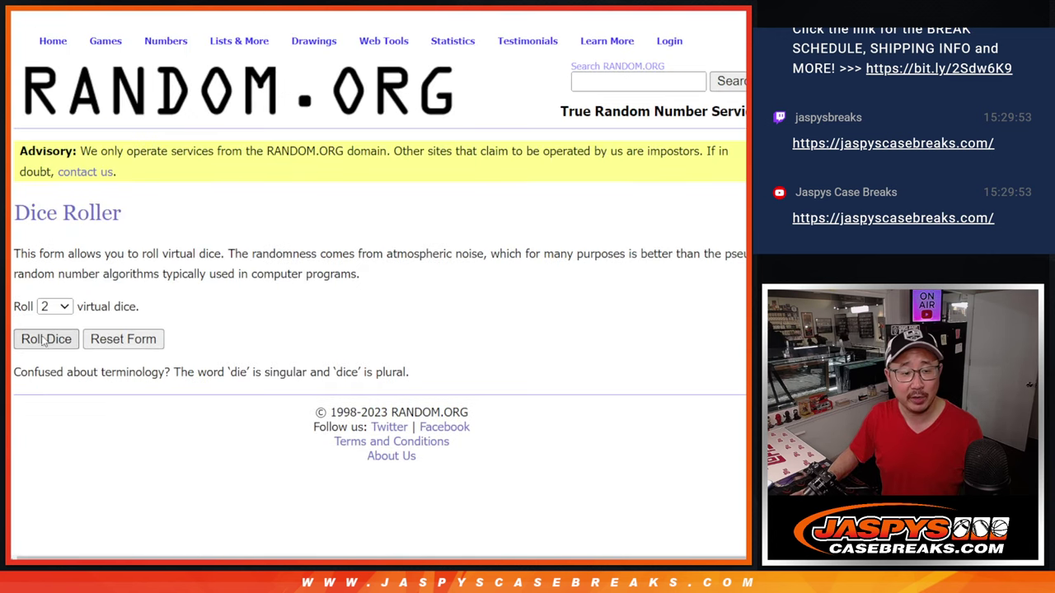
left_click(33, 342)
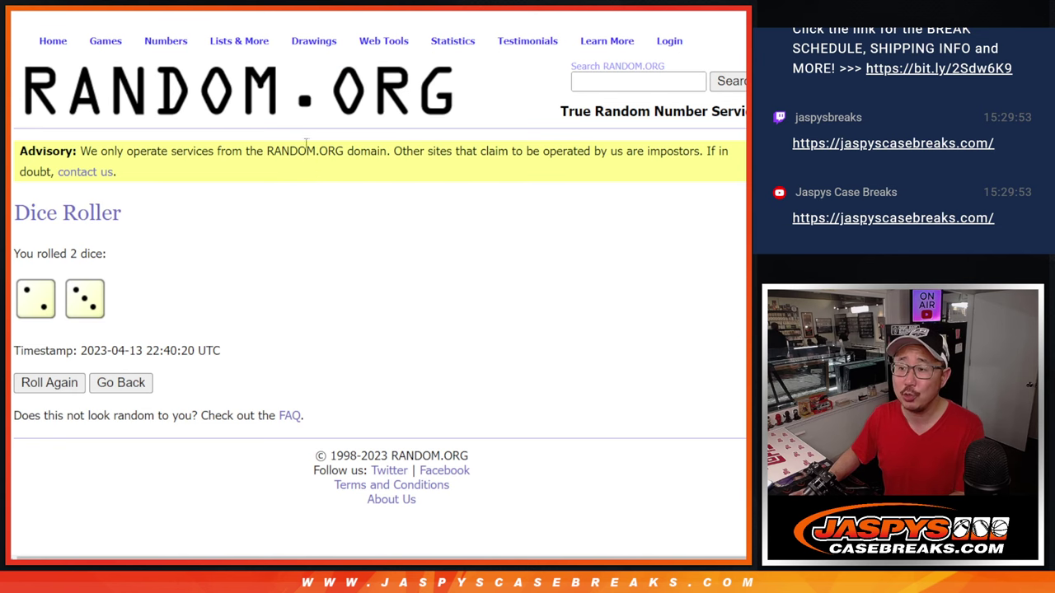
Shuffle the 30 customer names five times and highlight the final order.
key("ctrl+Tab")
scroll(560, 259, "down", 2)
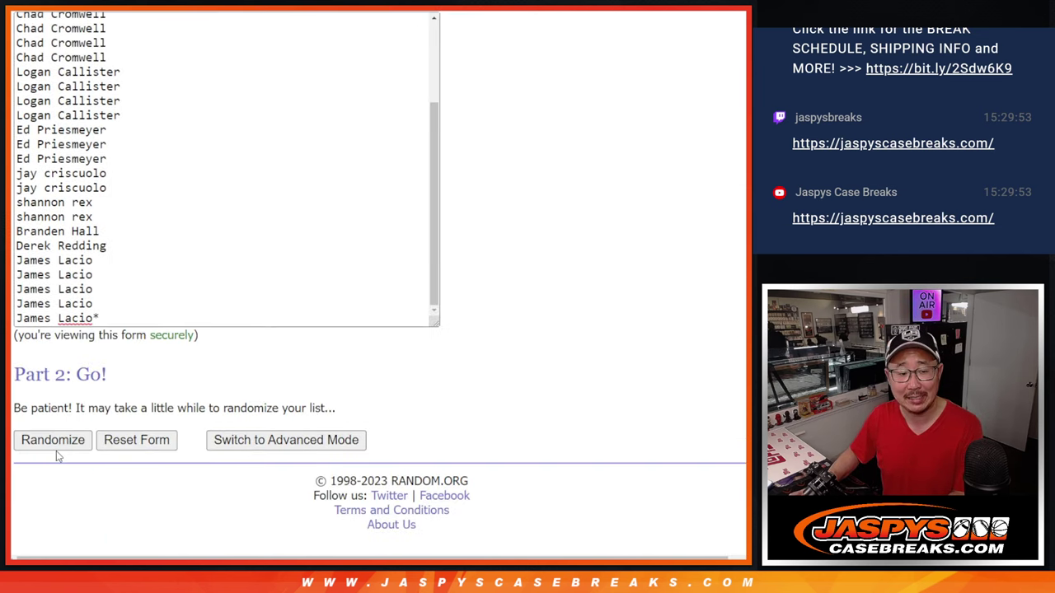
left_click(36, 442)
scroll(36, 442, "down", 5)
left_click(37, 442)
left_click(36, 442)
left_click(37, 453)
key("Return")
scroll(241, 264, "down", 5)
scroll(162, 290, "up", 3)
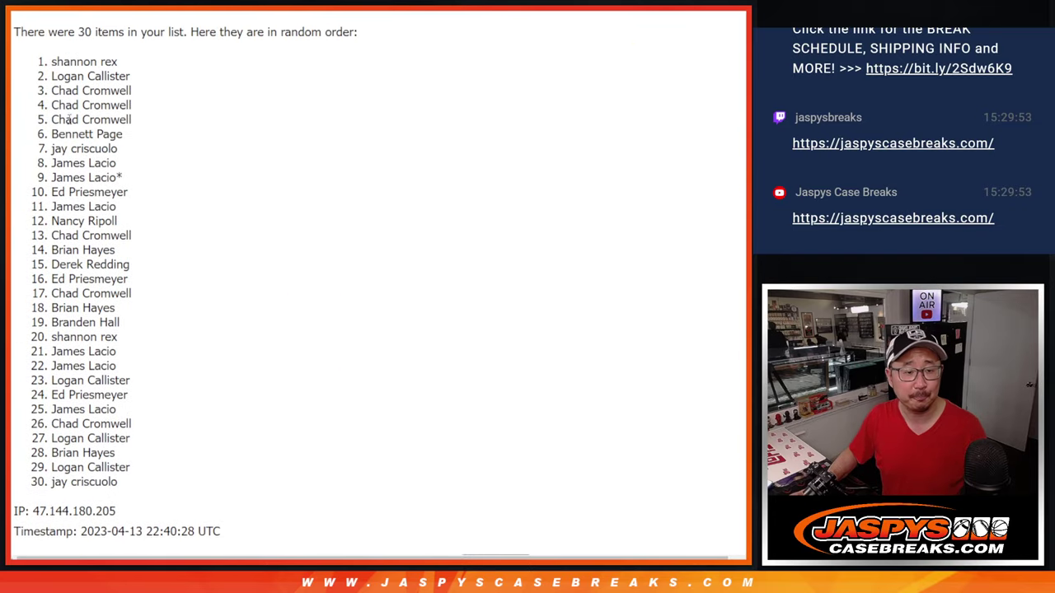
left_click_drag(49, 67, 152, 484)
scroll(152, 485, "down", 3)
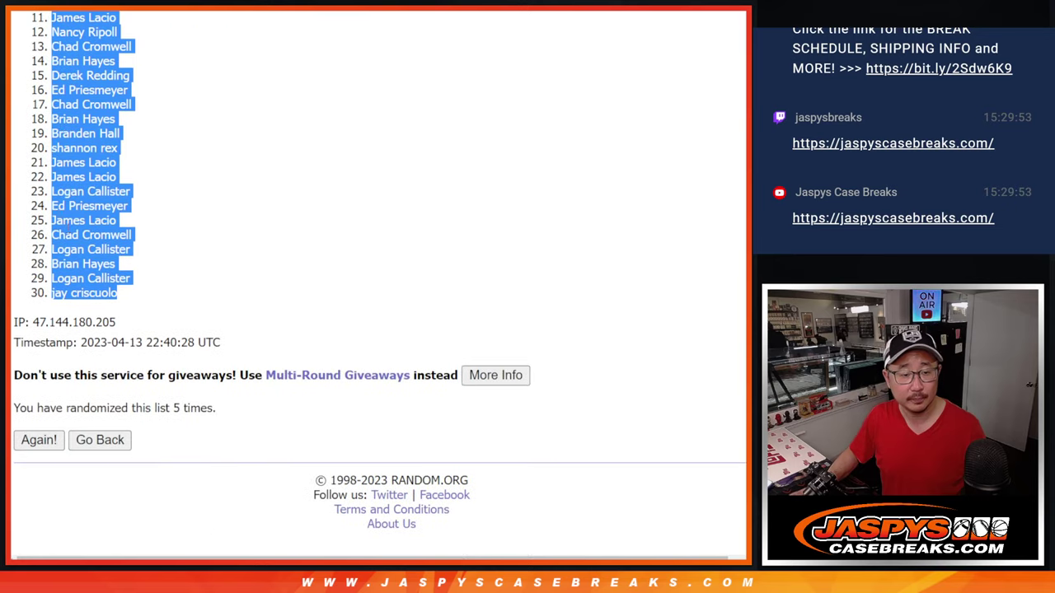
Paste the shuffled customer names into column A of the spreadsheet.
key("ctrl+c")
key("ctrl+Tab")
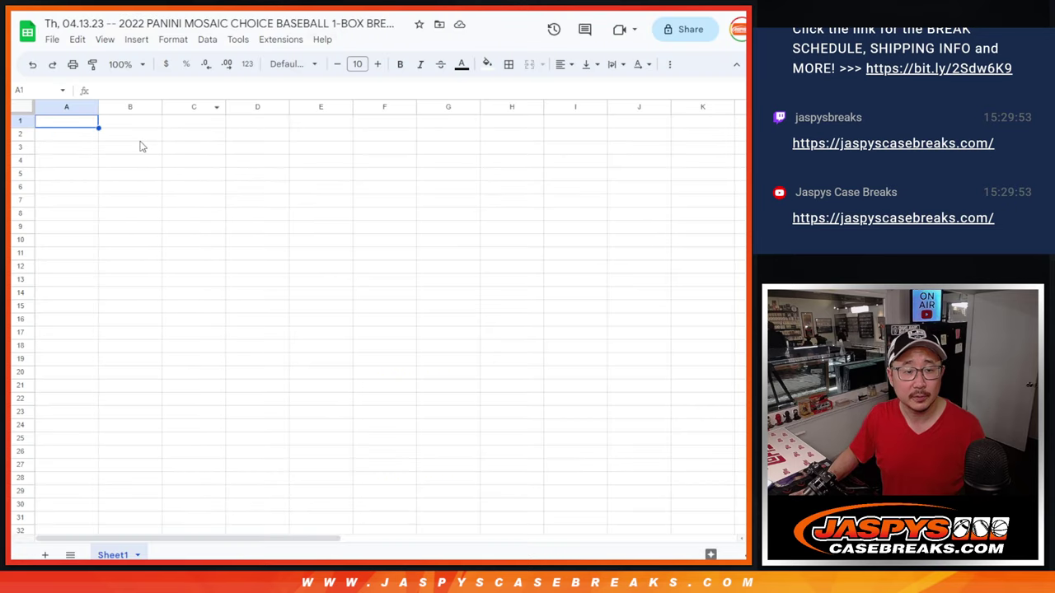
key("ctrl+v")
key("ctrl+Tab")
key("ctrl+Tab")
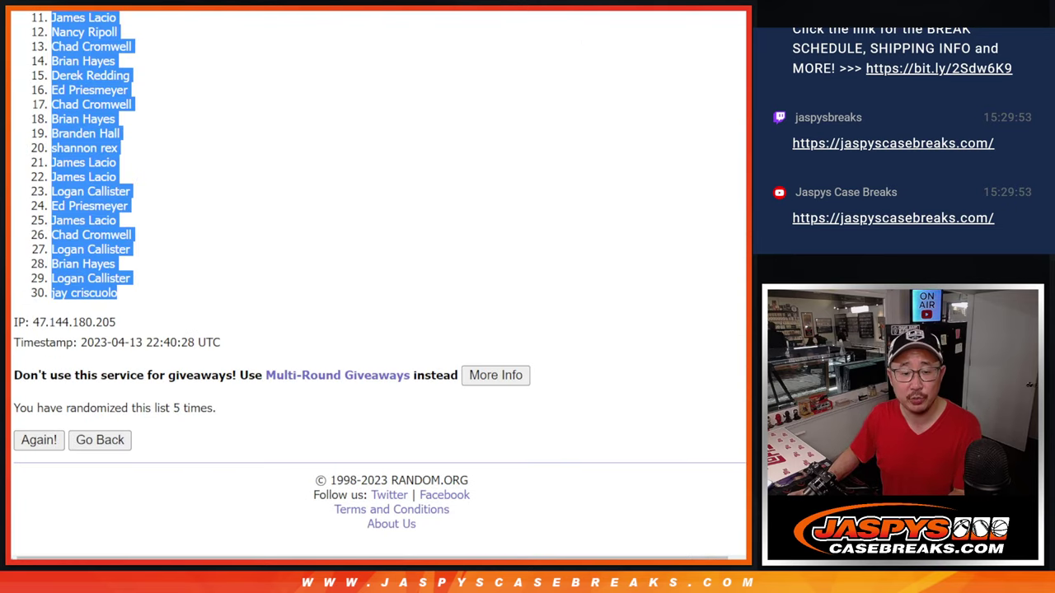
Shuffle the 30 MLB teams five times and highlight the result list.
key("alt+Left")
scroll(588, 188, "down", 1)
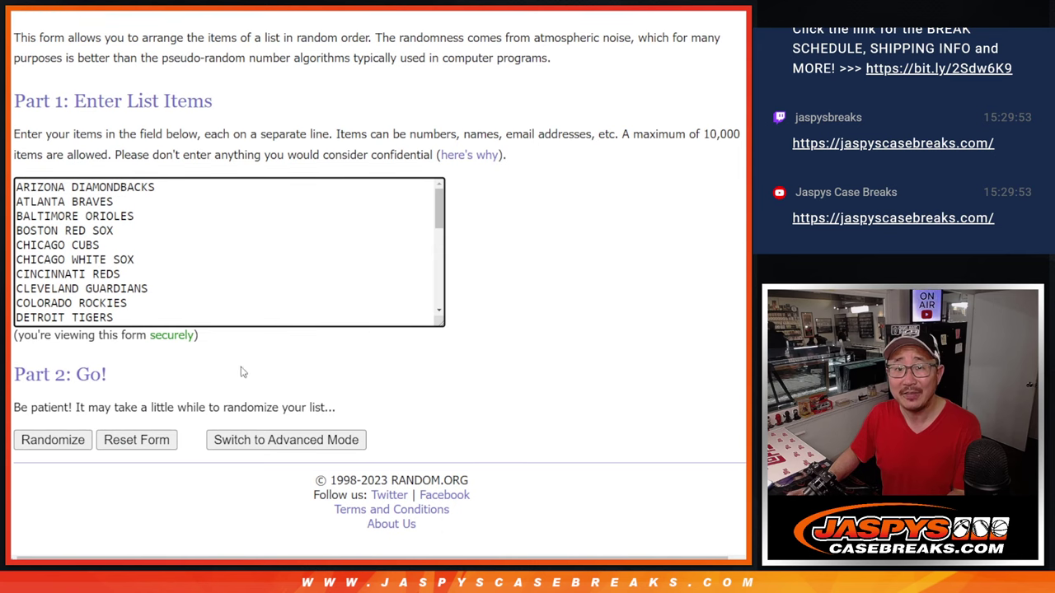
left_click(36, 445)
scroll(36, 445, "down", 5)
left_click(36, 445)
scroll(36, 445, "down", 5)
left_click(37, 442)
scroll(36, 441, "down", 5)
left_click(36, 442)
scroll(36, 442, "down", 5)
left_click(39, 440)
scroll(349, 313, "down", 5)
scroll(247, 376, "up", 4)
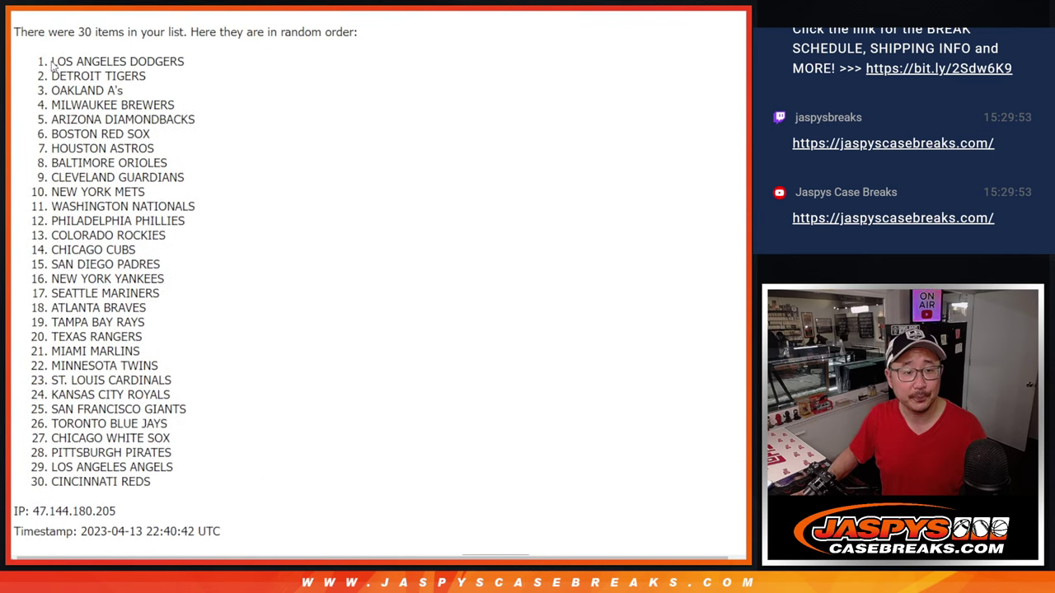
mouse_move(52, 64)
left_mouse_down()
mouse_move(177, 436)
mouse_move(180, 484)
left_mouse_up()
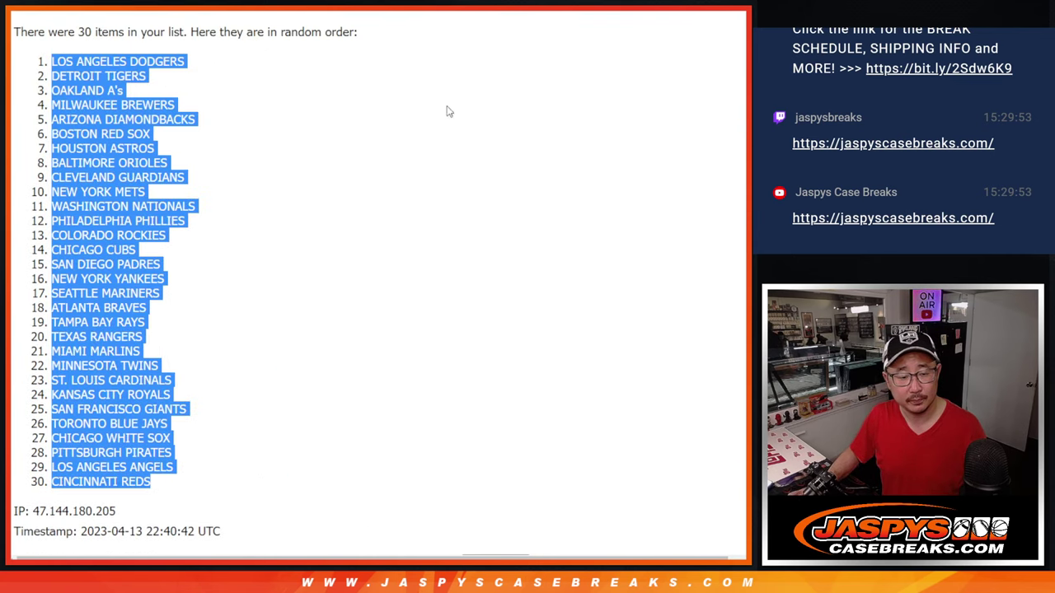
Paste the shuffled team names into B1:B30 beside the customer names.
key("ctrl+c")
key("alt+Tab")
left_click(155, 120)
key("ctrl+v")
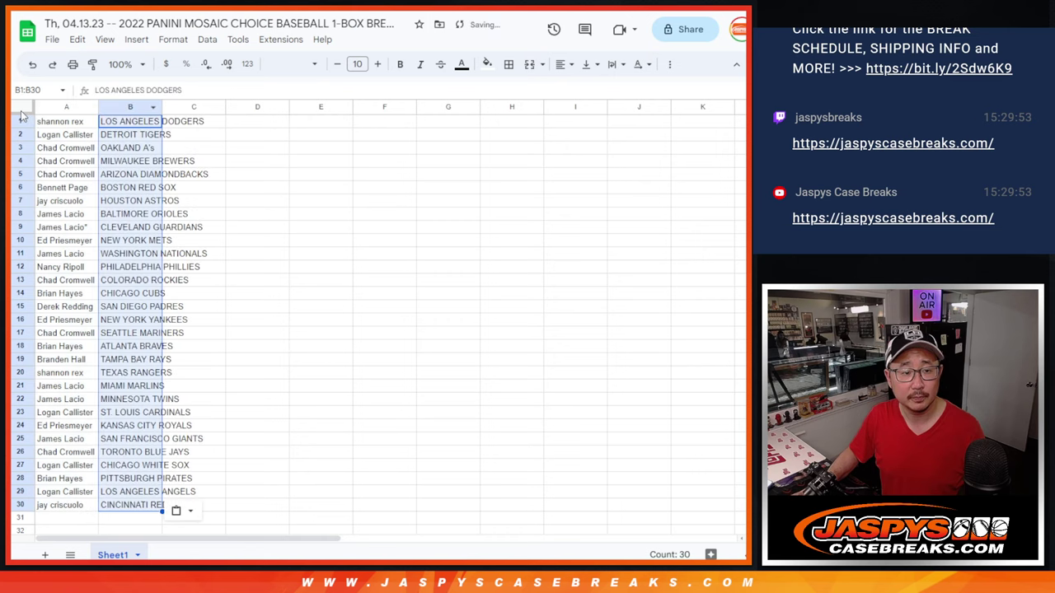
Format the sheet in Comfortaa size 12 at 150% zoom and autofit columns A and B.
left_click(23, 111)
left_click(290, 64)
left_click(336, 198)
left_click(357, 64)
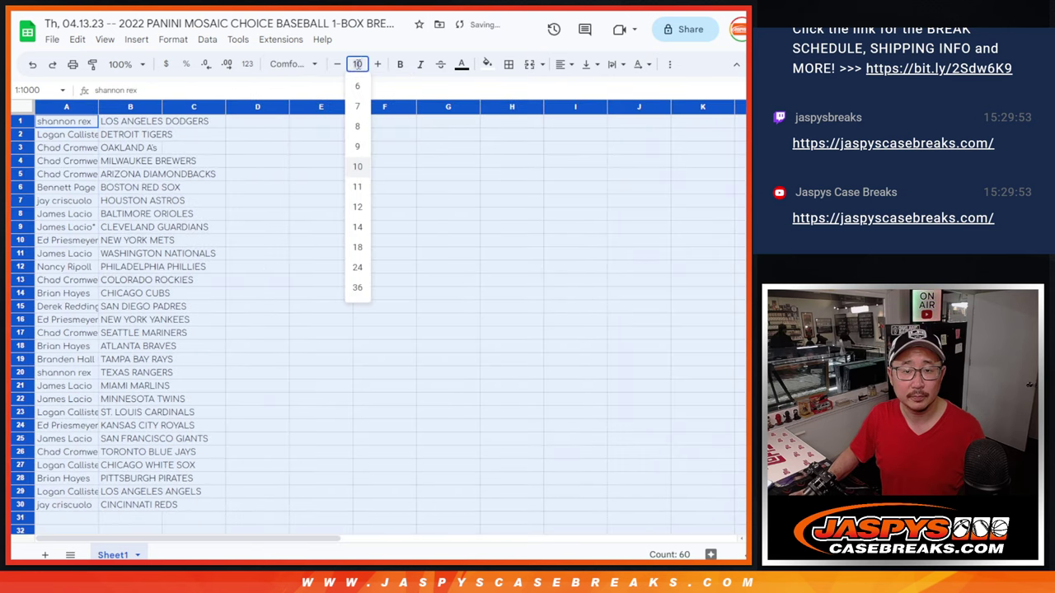
left_click(356, 63)
left_click(123, 63)
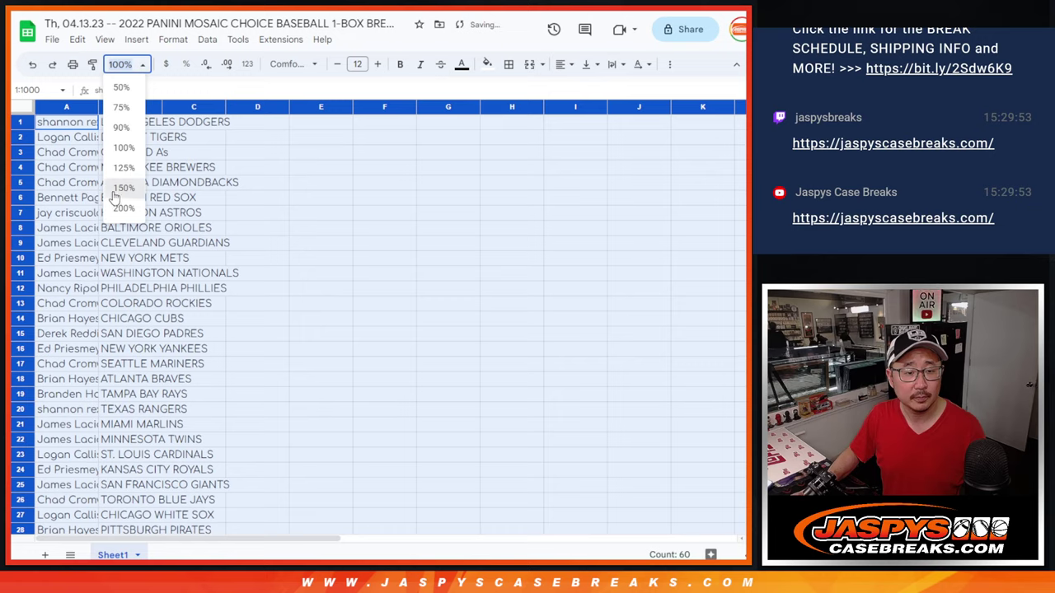
left_click(124, 188)
double_click(144, 109)
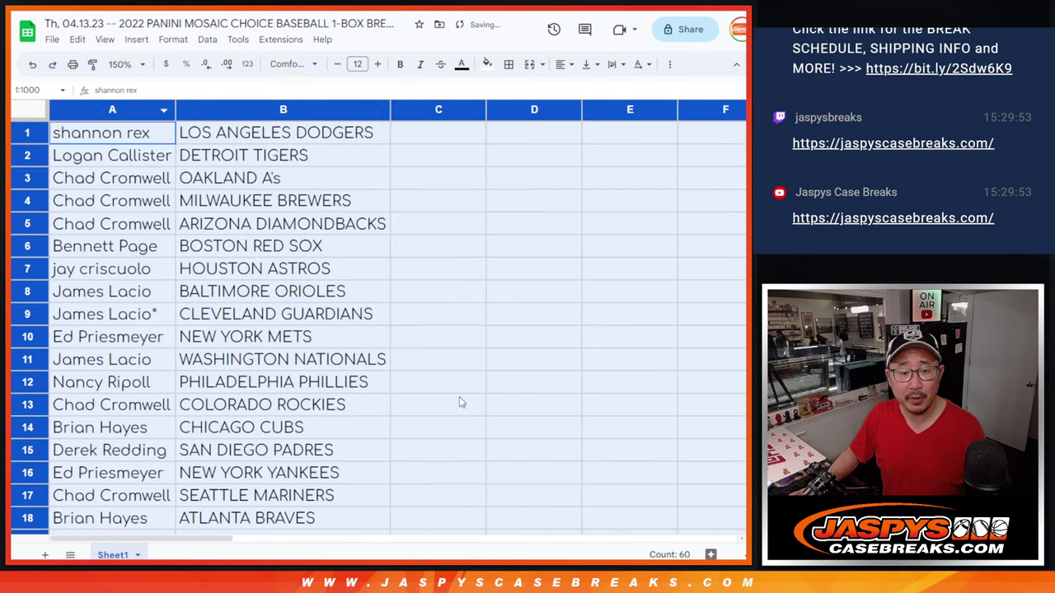
Review pairs A1:B15 and A16:B30, then set zoom to 90% so all 30 rows fit.
left_click(272, 449, "shift")
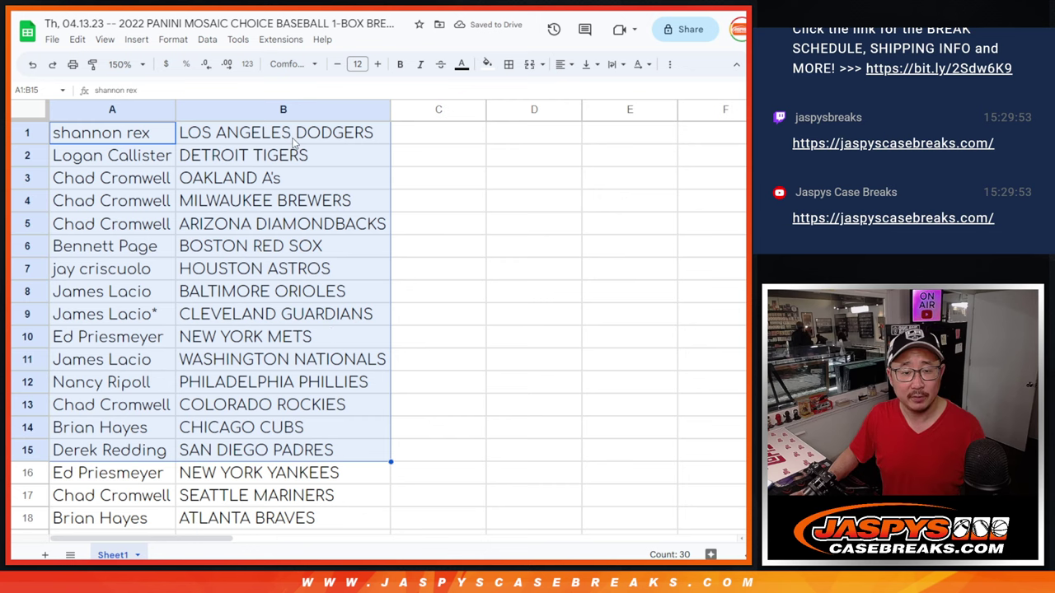
scroll(239, 416, "down", 5)
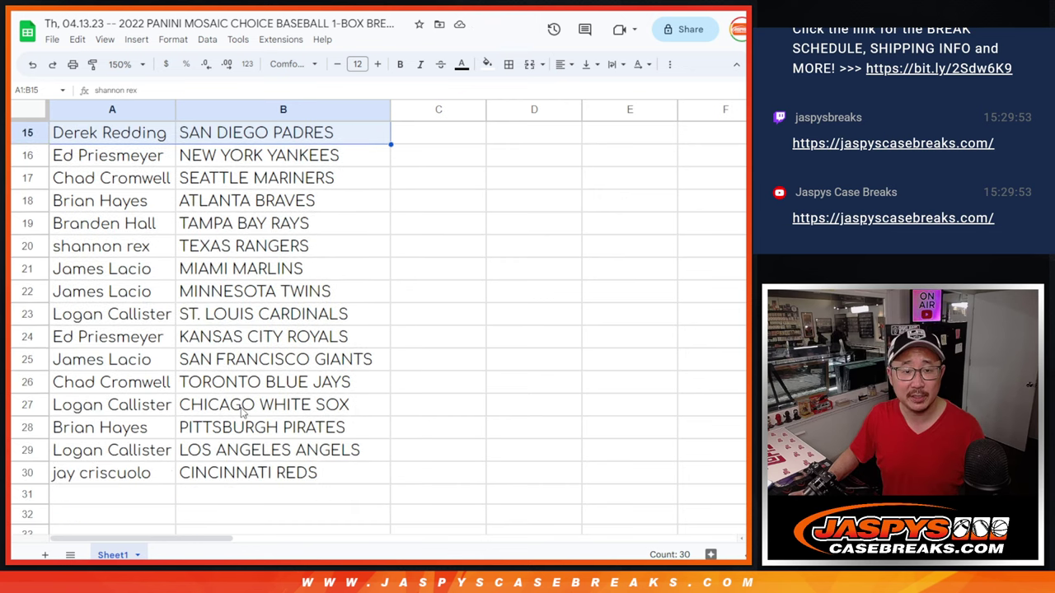
left_click(132, 159)
left_click(251, 478, "shift")
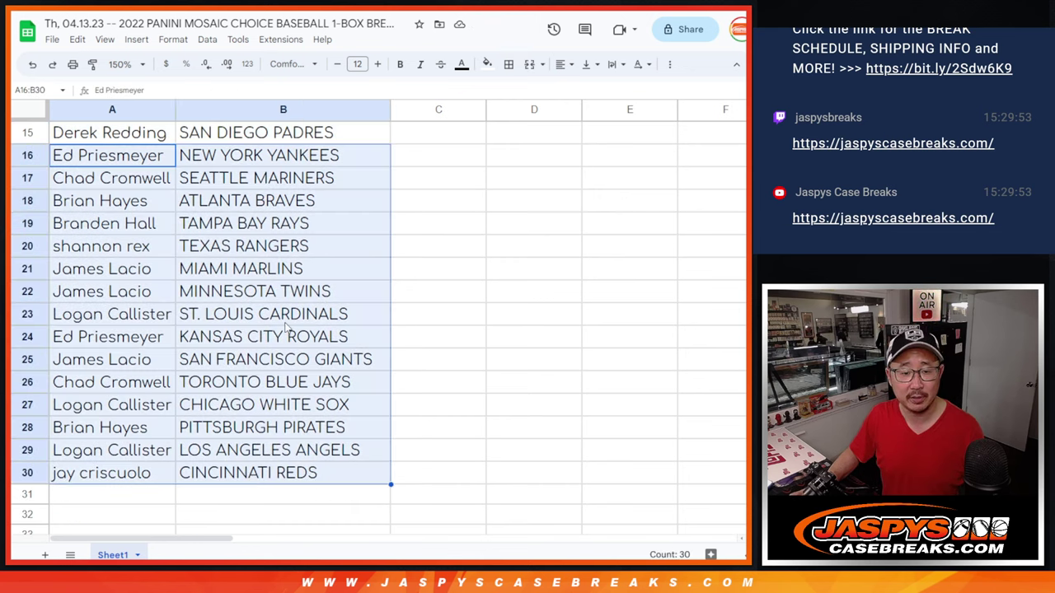
scroll(291, 250, "up", 5)
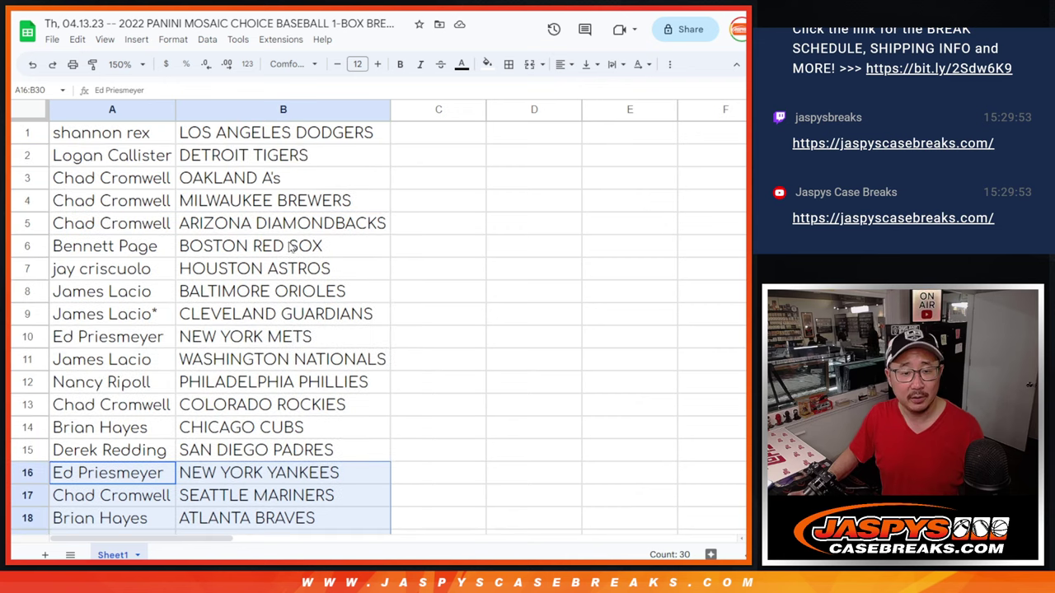
left_click(121, 65)
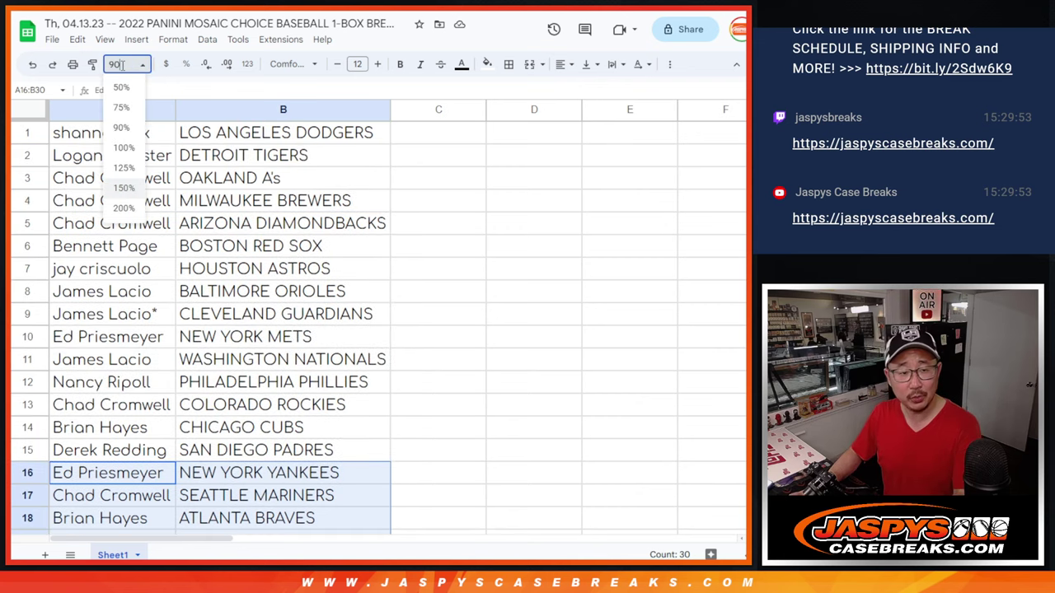
type("90")
key("Return")
Sort the sheet A to Z by team name and apply all borders to the list.
right_click(173, 110)
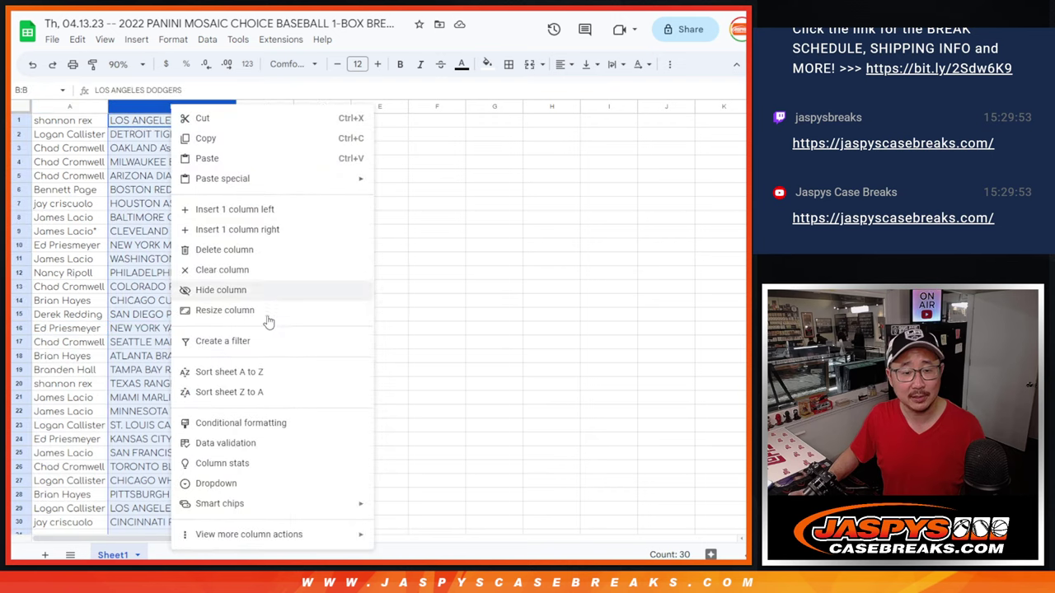
left_click(248, 375)
left_click(509, 64)
left_click(515, 91)
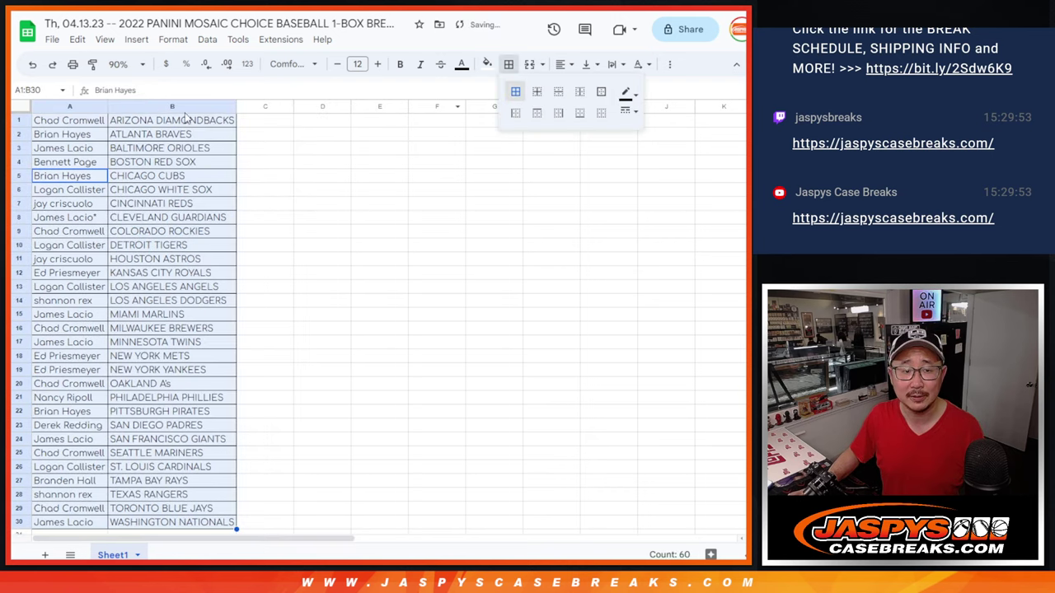
Print the sheet in portrait with the workbook title as page header.
left_click(74, 64)
left_click(676, 194)
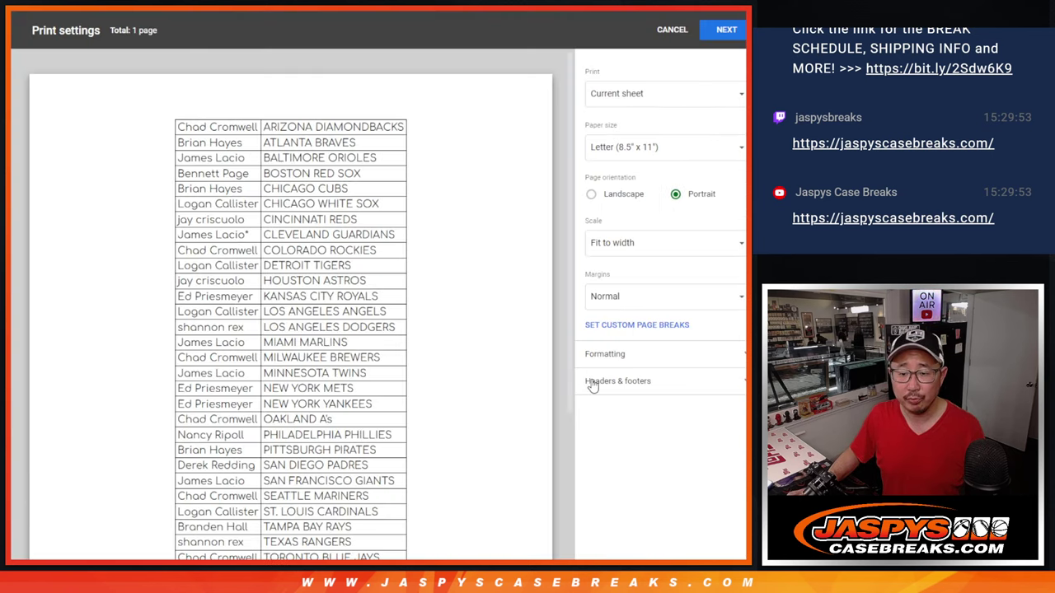
left_click(591, 381)
left_click(606, 429)
left_click(718, 32)
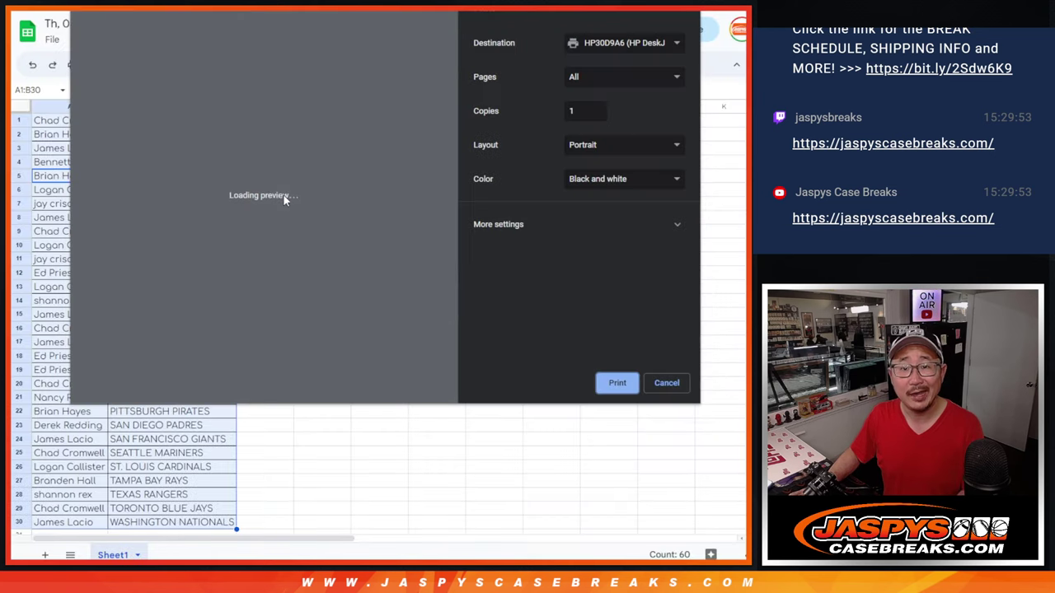
key("Return")
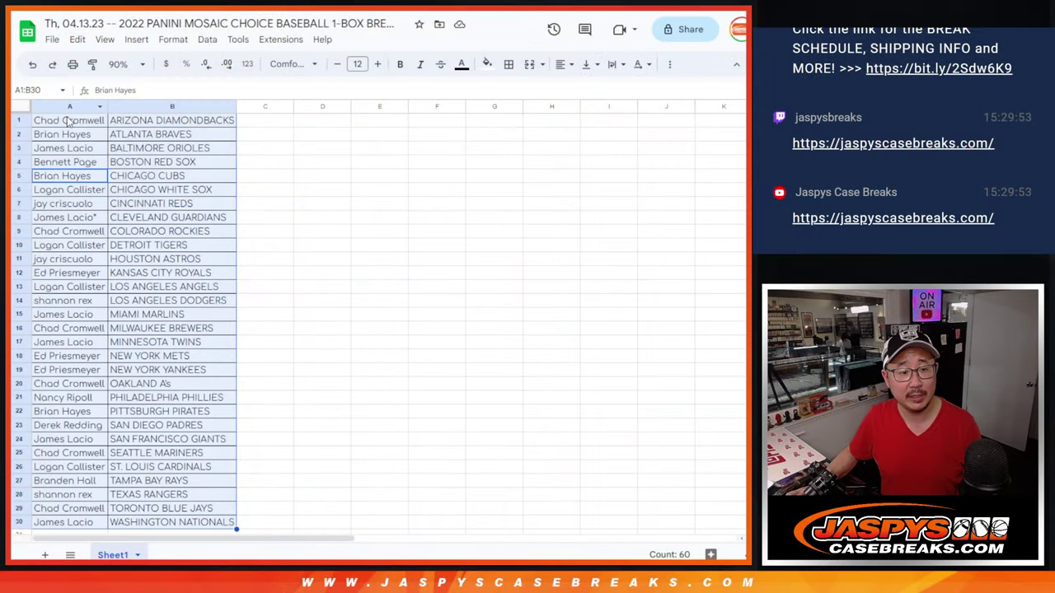
Copy the 30 names from A1:A30 into the List Randomizer entry box.
left_click(66, 121)
scroll(89, 322, "down", 5)
left_click(83, 317, "shift")
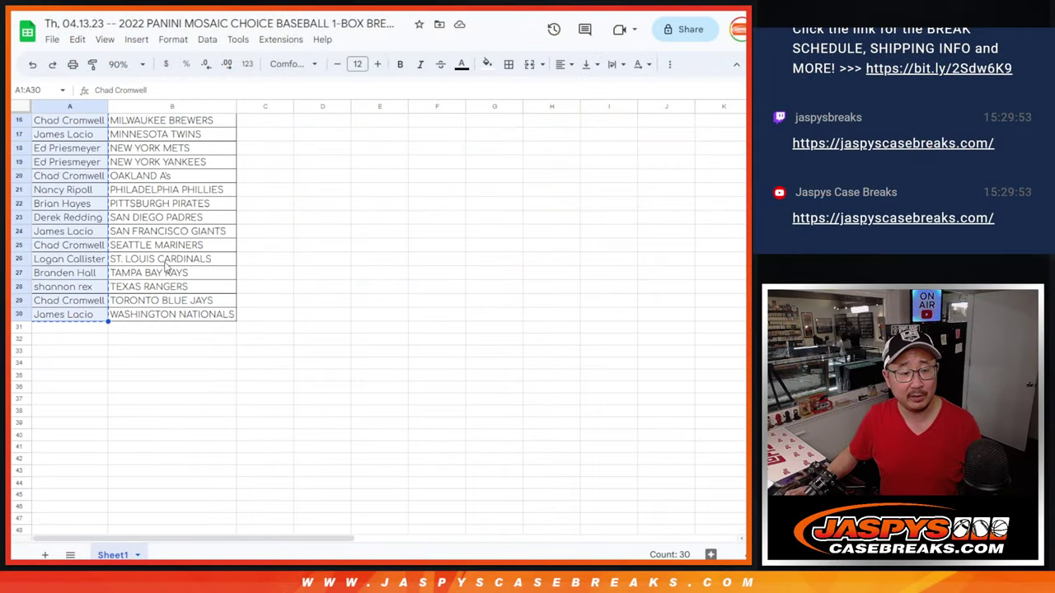
scroll(165, 266, "up", 5)
key("ctrl+Tab")
key("ctrl+Tab")
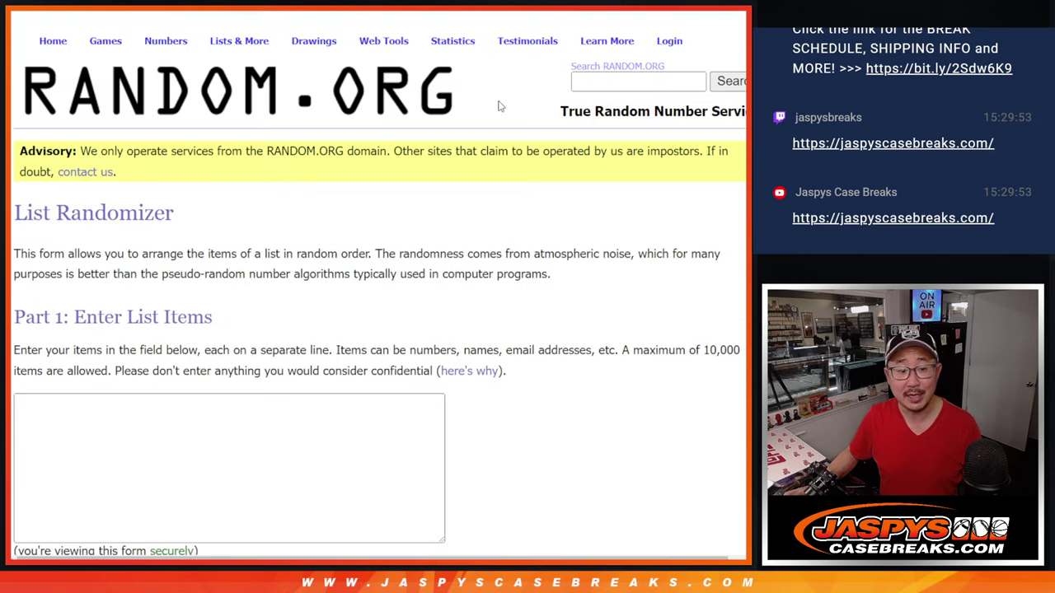
left_click(338, 435)
key("ctrl+v")
Roll two dice in the Dice Roller, getting 6 and 4.
key("ctrl+shift+Tab")
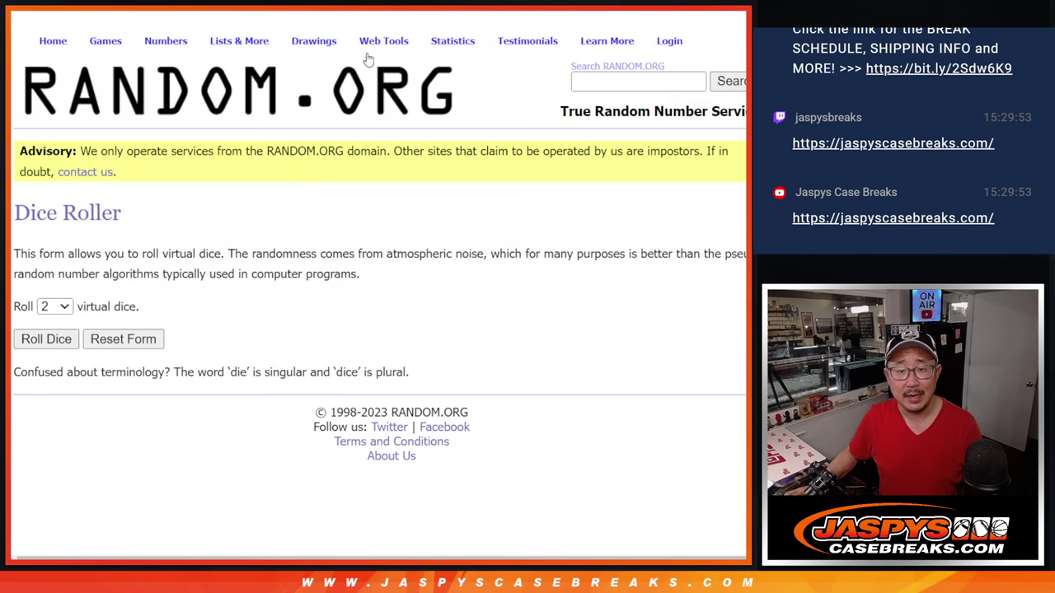
left_click(47, 340)
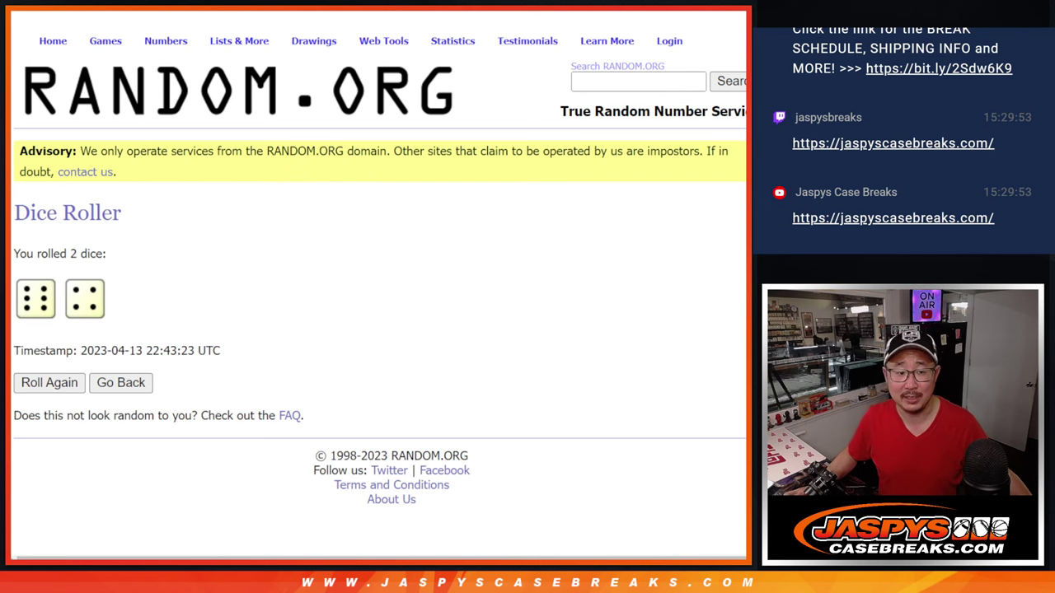
key("ctrl+Tab")
scroll(601, 297, "down", 3)
Randomize the 30-name list ten times.
left_click(31, 471)
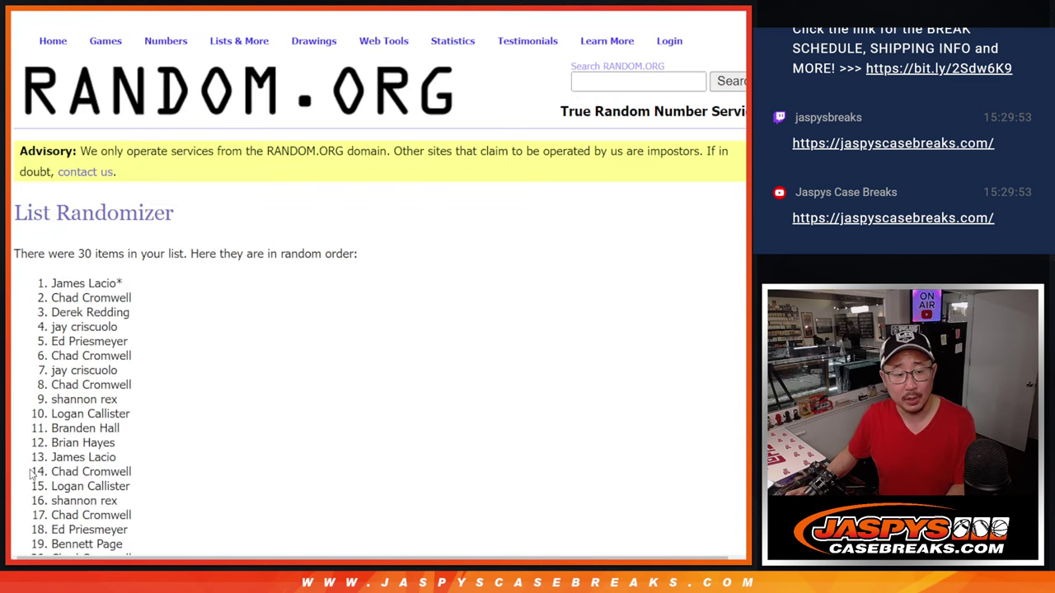
scroll(32, 474, "down", 5)
left_click(30, 443)
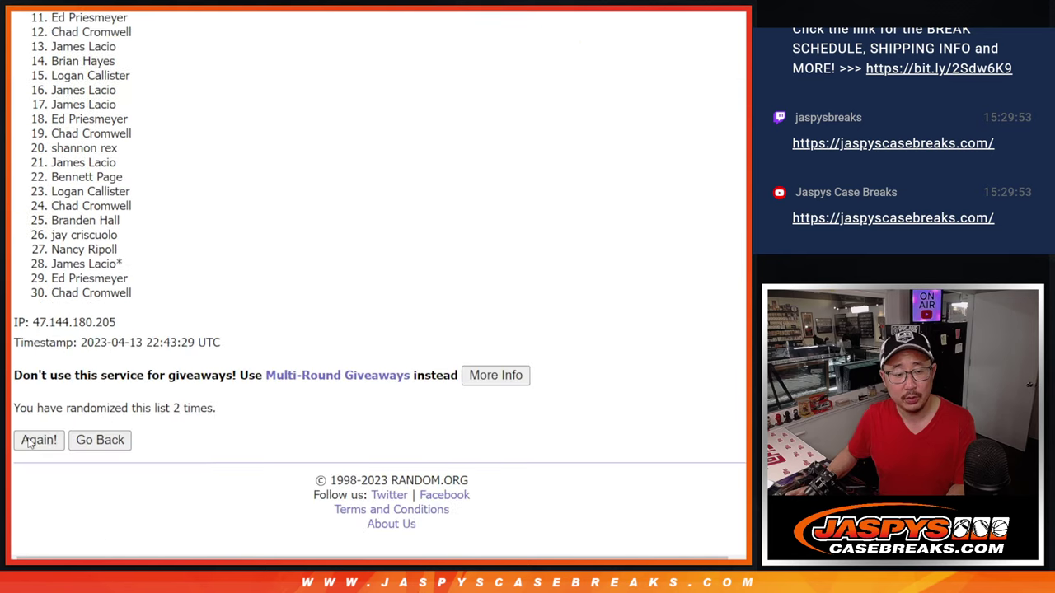
left_click(30, 442)
left_click(30, 442)
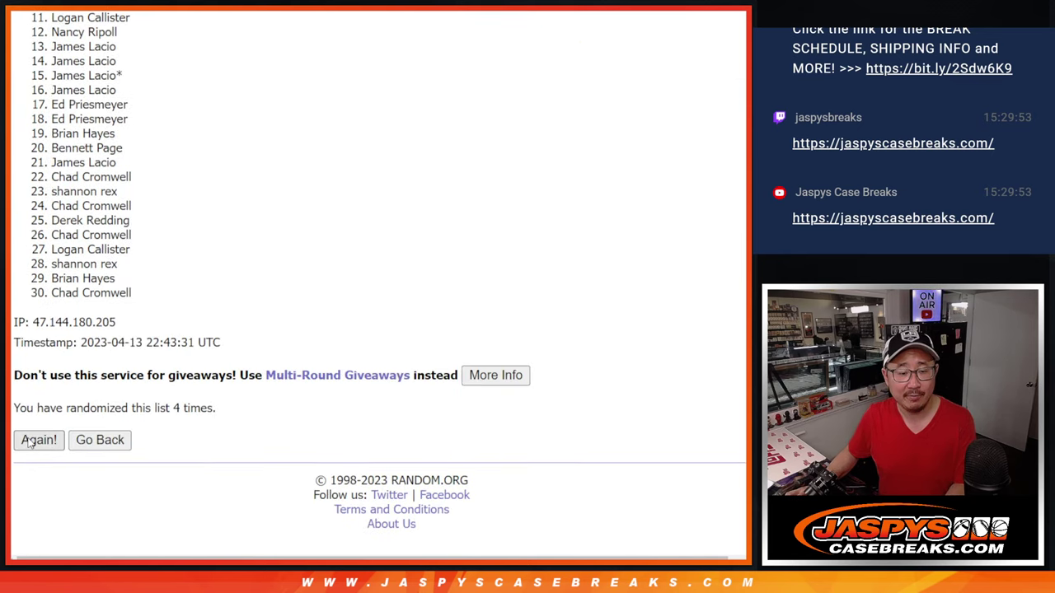
left_click(29, 443)
left_click(30, 442)
left_click(29, 443)
left_click(29, 443)
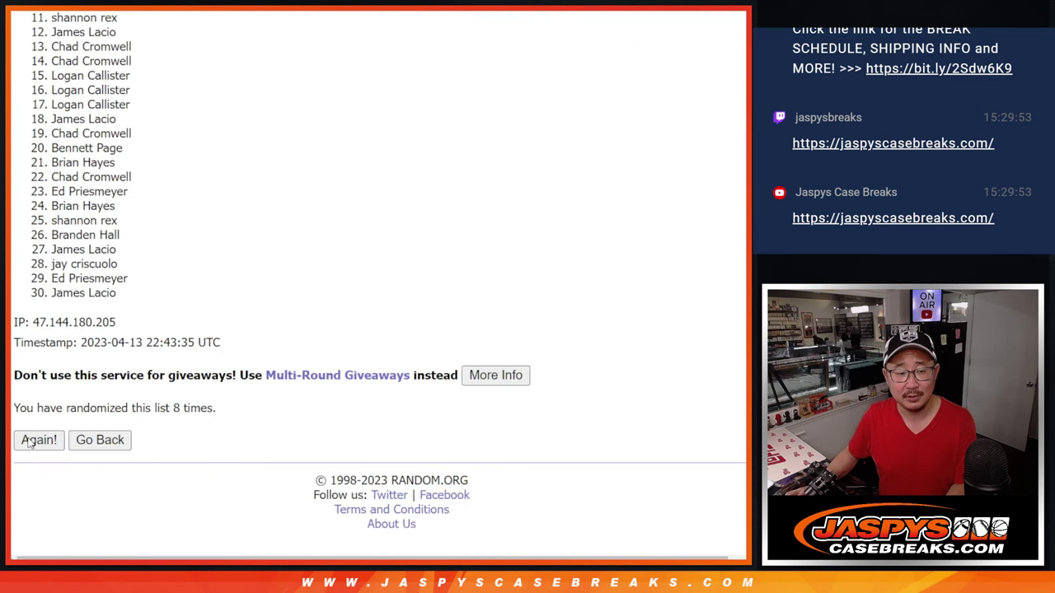
left_click(29, 442)
left_click(30, 442)
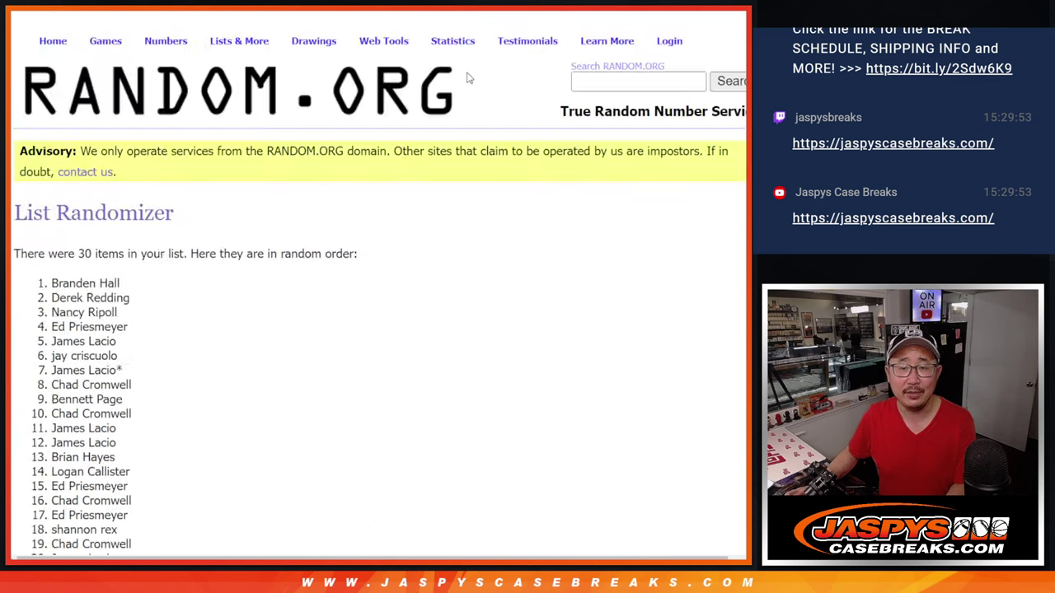
Scroll to the top of the tenth shuffle and highlight names 1 through 9 as winners.
key("ctrl+Tab")
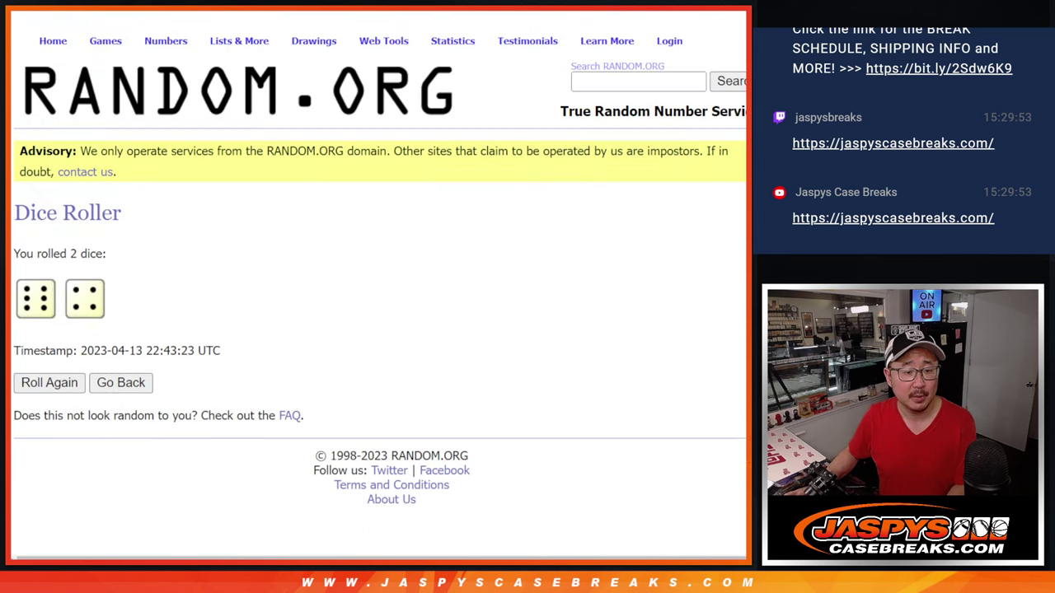
key("ctrl+Tab")
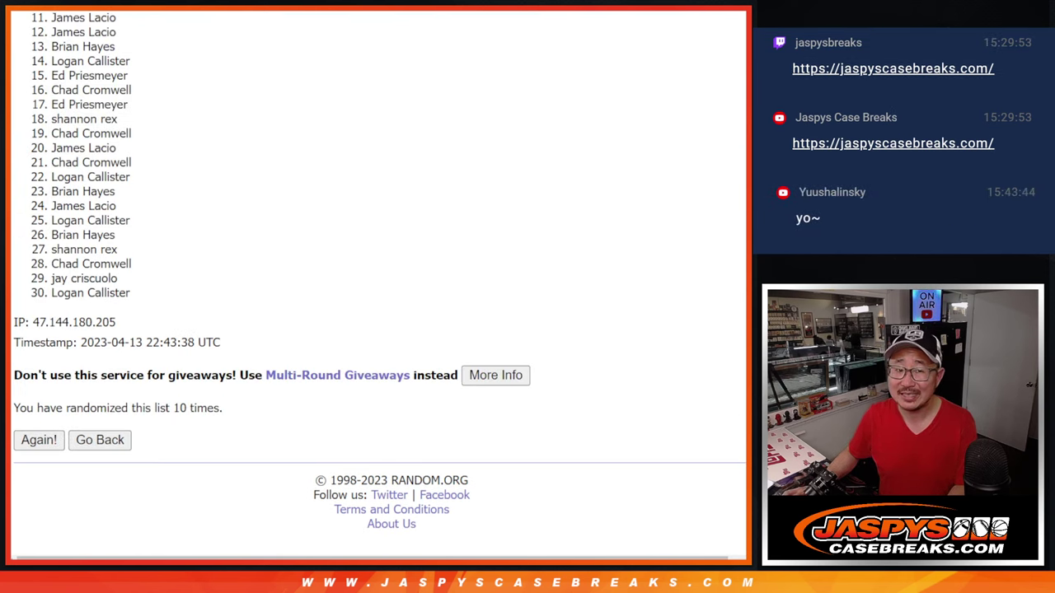
scroll(379, 280, "up", 1)
scroll(379, 280, "up", 1)
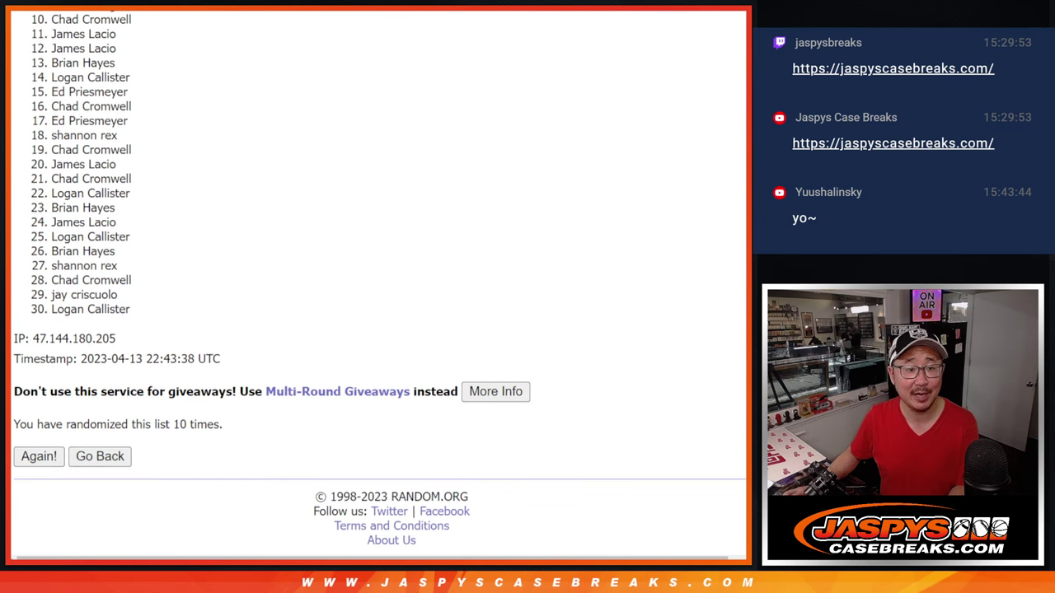
scroll(380, 281, "up", 1)
scroll(380, 281, "up", 2)
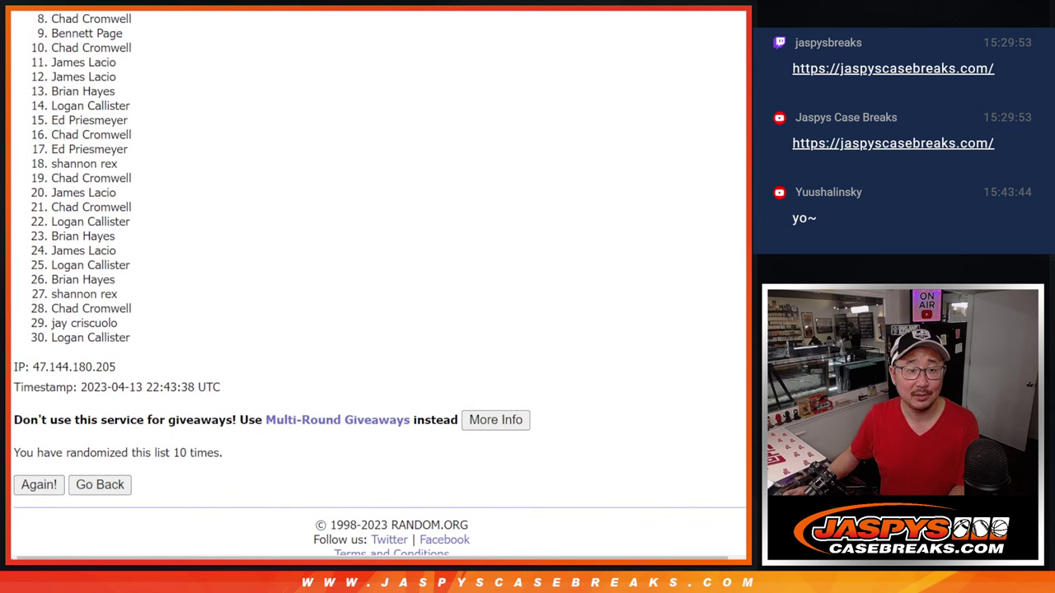
scroll(380, 281, "up", 3)
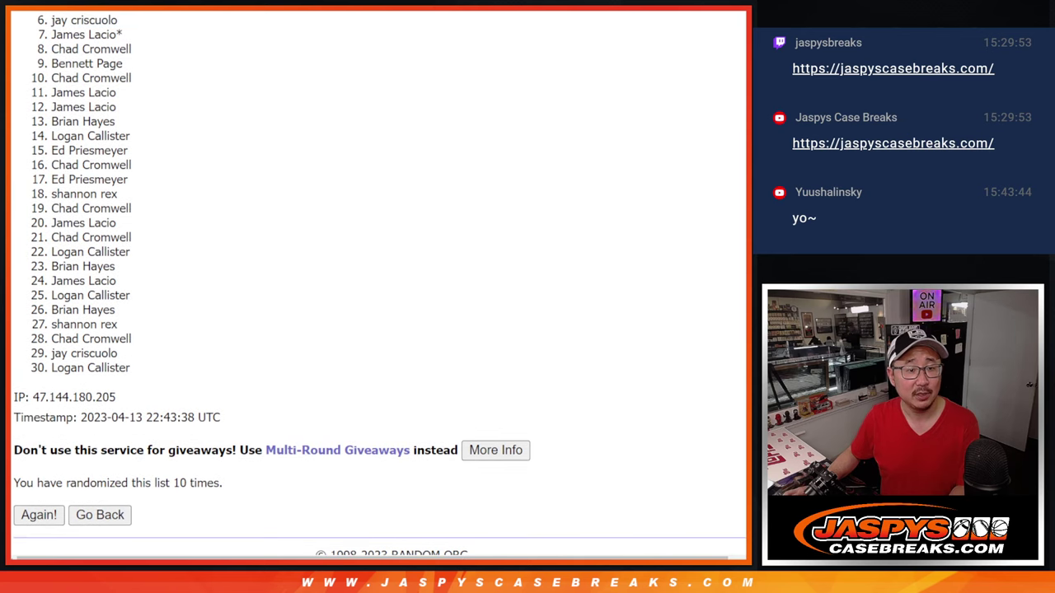
scroll(380, 281, "up", 3)
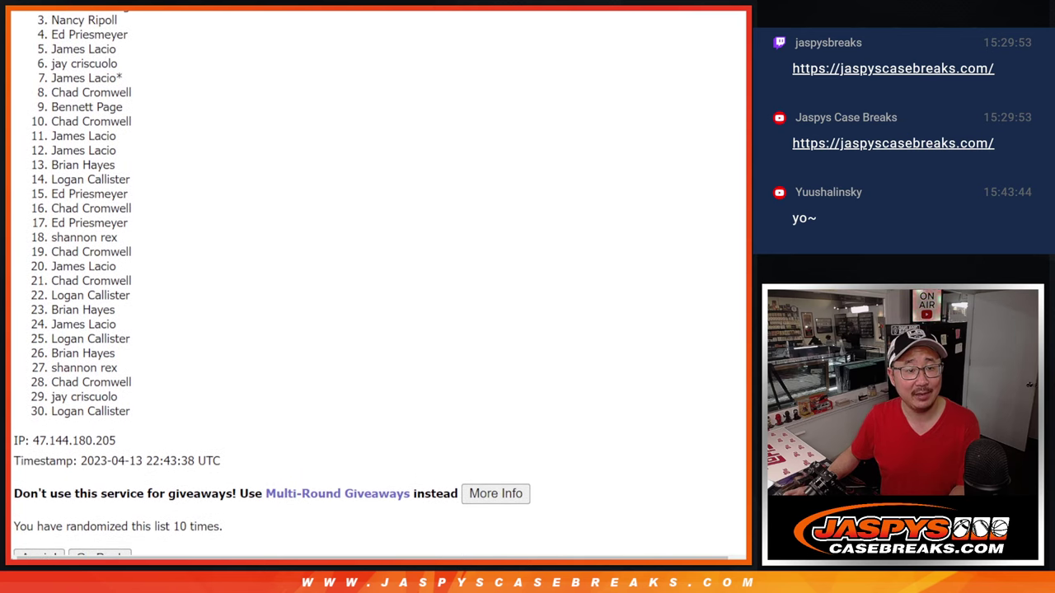
scroll(368, 150, "up", 1)
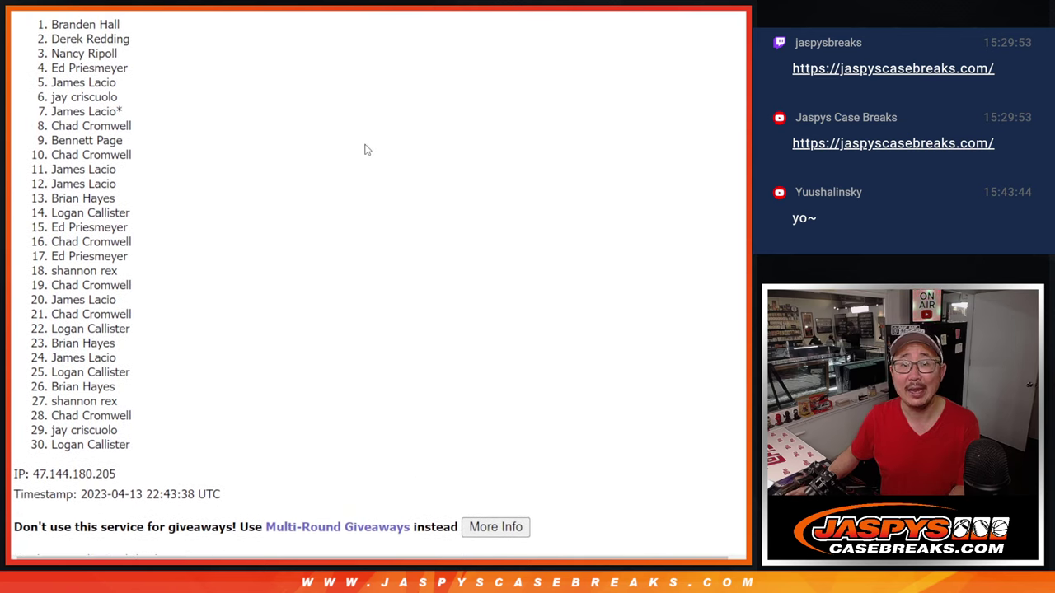
left_click_drag(51, 25, 154, 141)
scroll(336, 227, "down", 2)
scroll(335, 227, "up", 2)
scroll(335, 227, "down", 2)
scroll(335, 227, "up", 2)
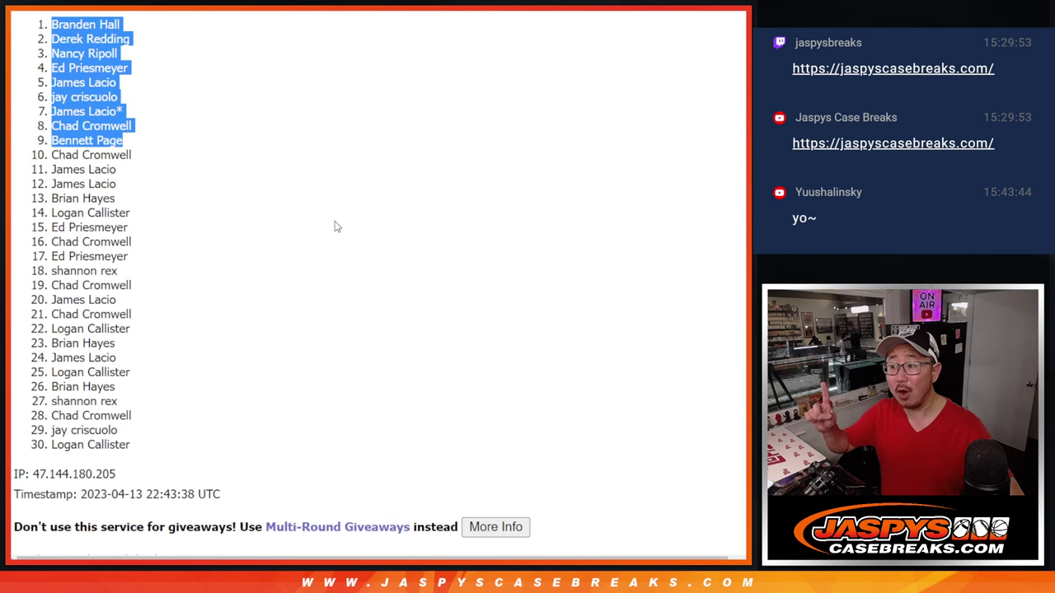